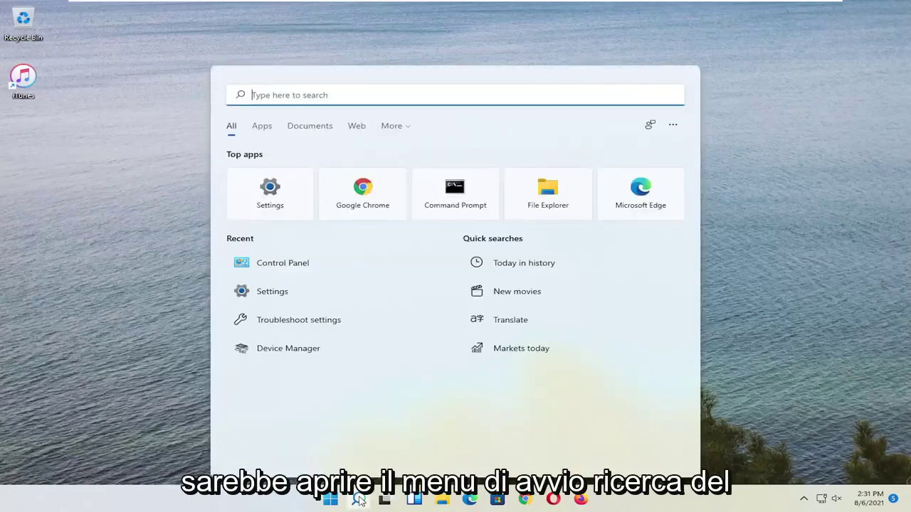
Open Control Panel, keep its items shown as large icons, and go to Programs and Features.
text(control panel)
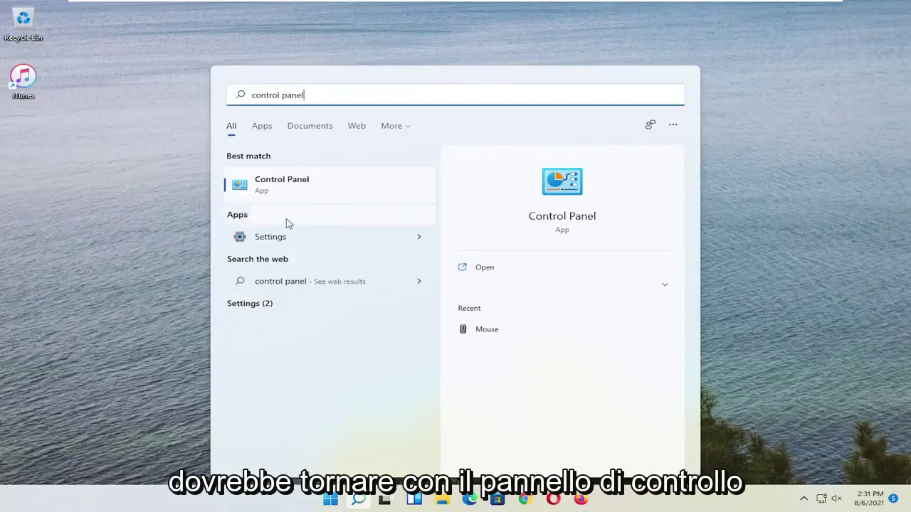
click(296, 187)
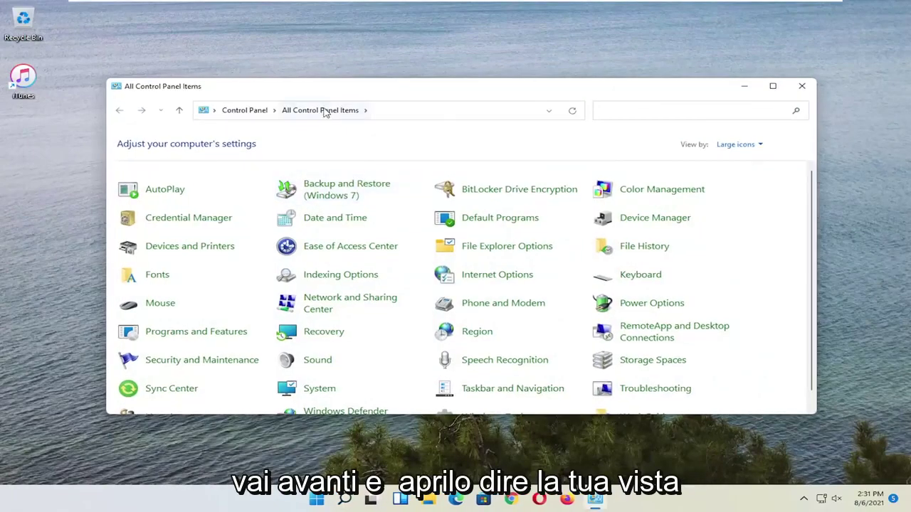
click(758, 145)
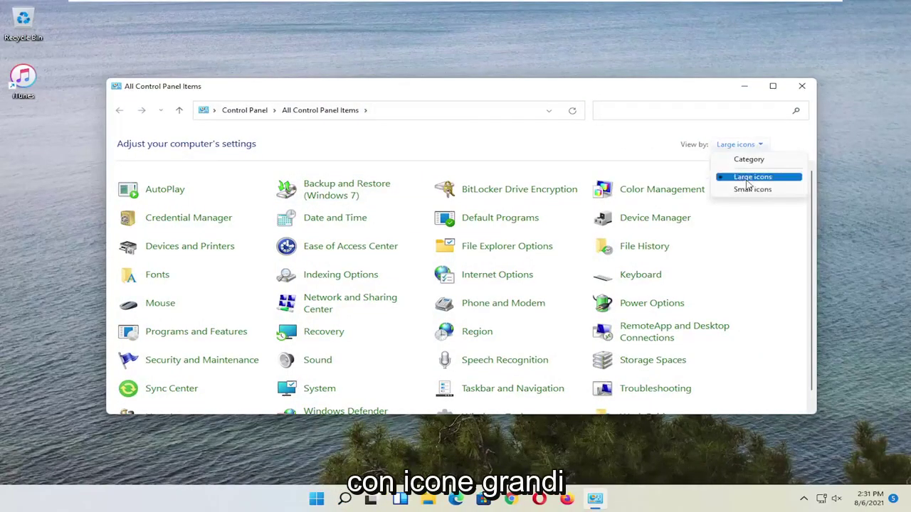
click(745, 176)
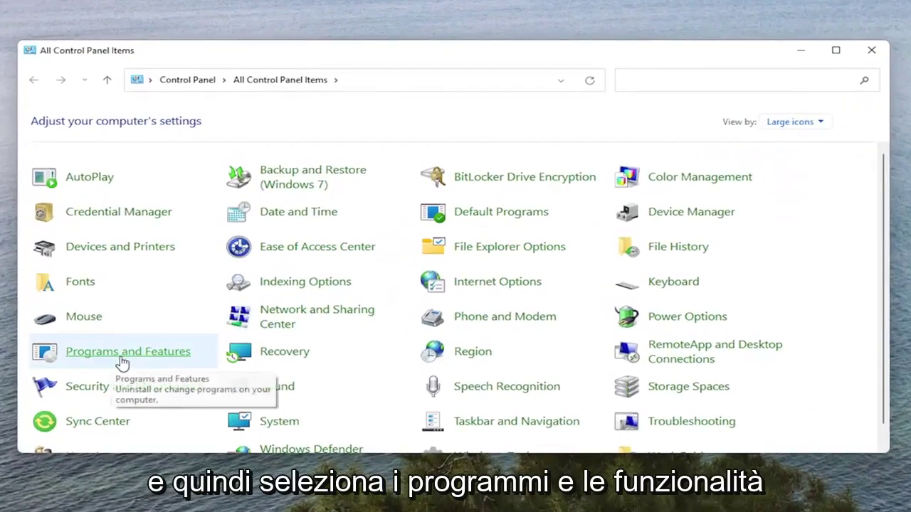
click(138, 361)
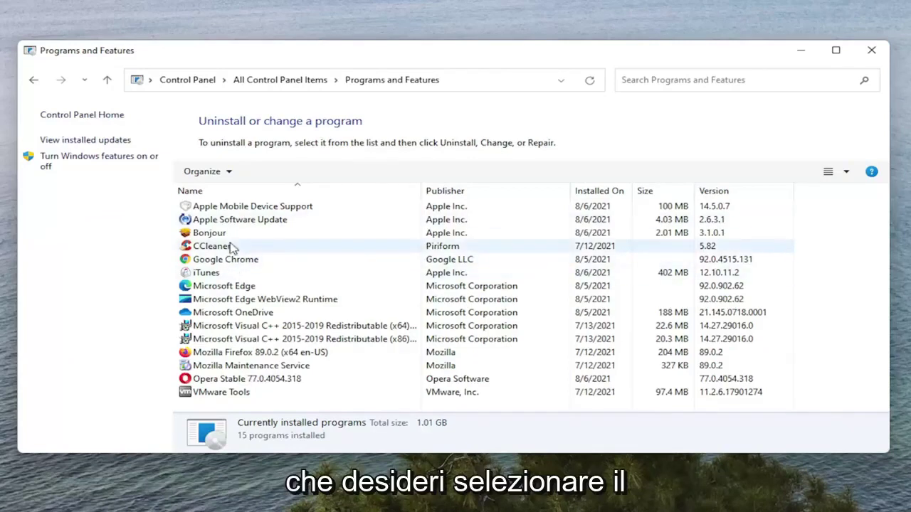
Repair the Apple Mobile Device Support installation and allow it to make changes to the device.
click(208, 209)
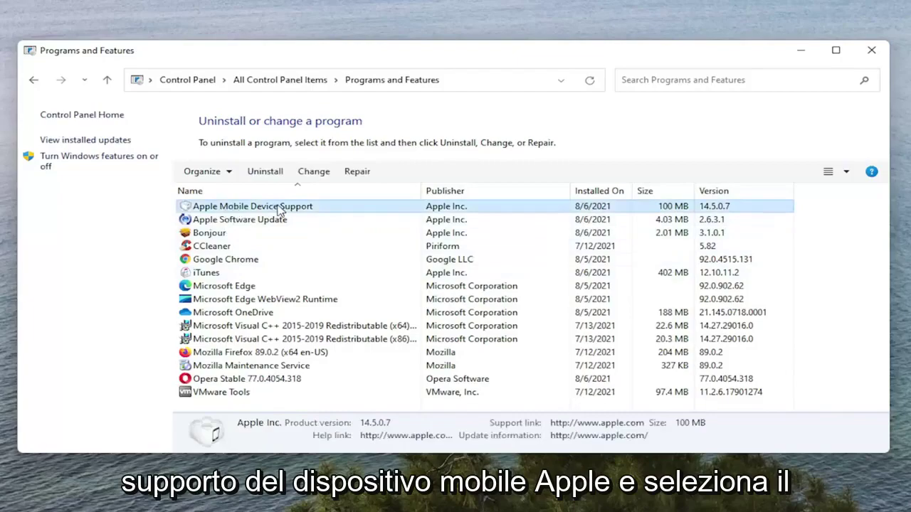
click(356, 175)
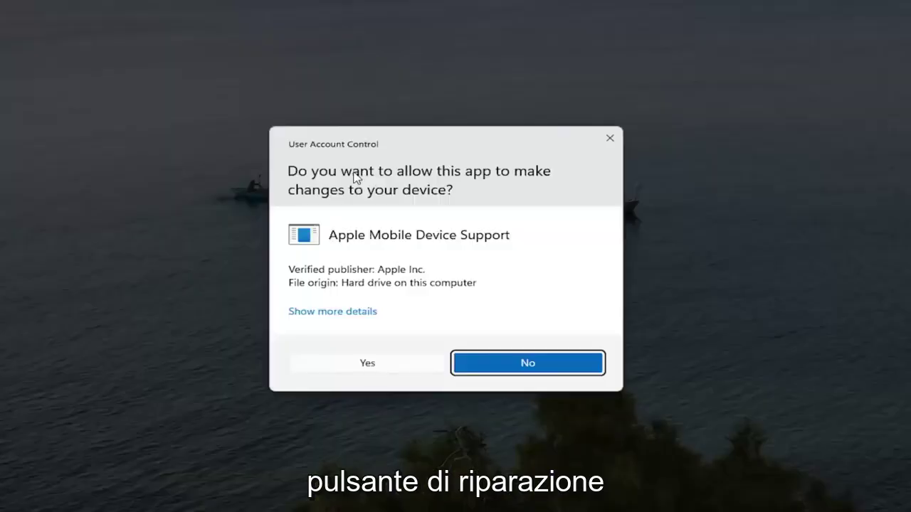
click(366, 366)
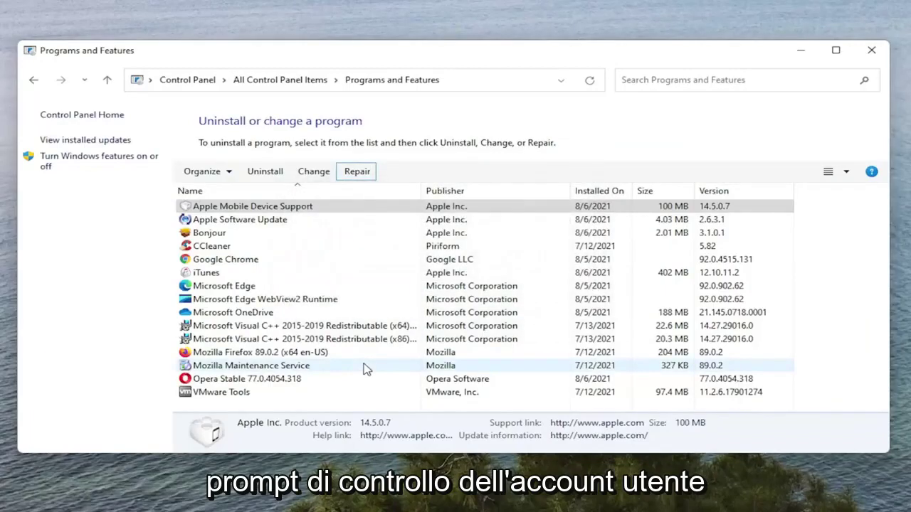
Repair the Apple Software Update installation and approve the account control request.
click(237, 220)
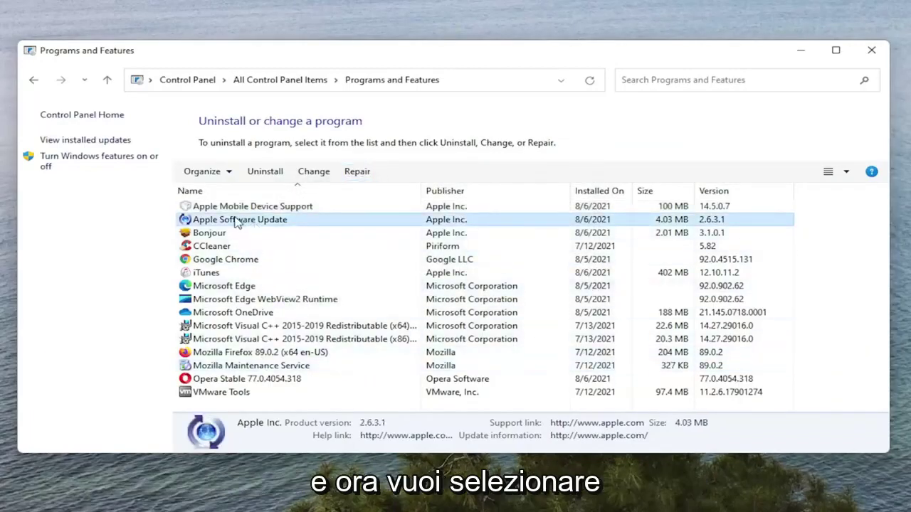
click(358, 177)
click(384, 362)
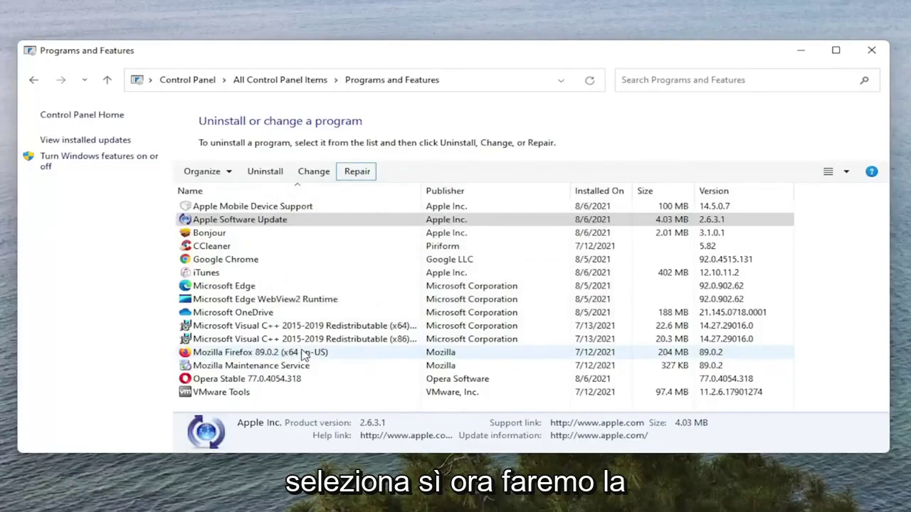
Repair the iTunes installation and approve the account control request.
click(230, 275)
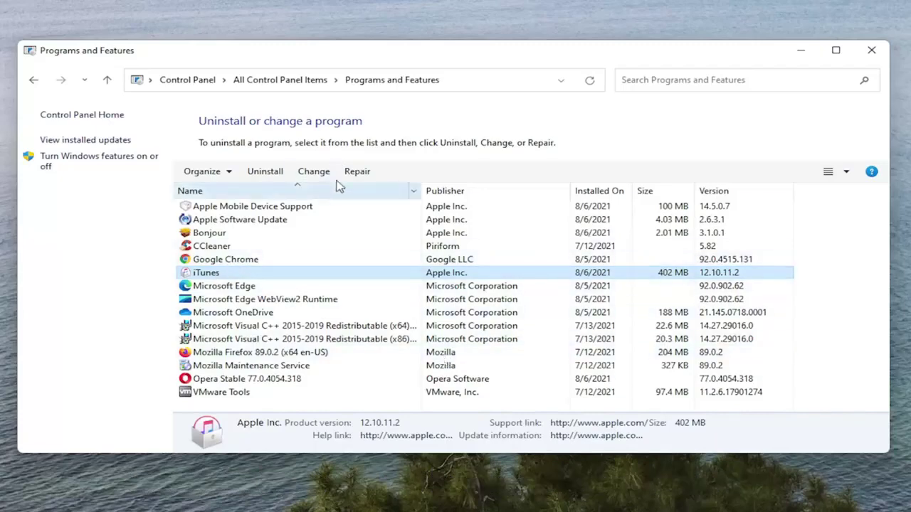
click(357, 174)
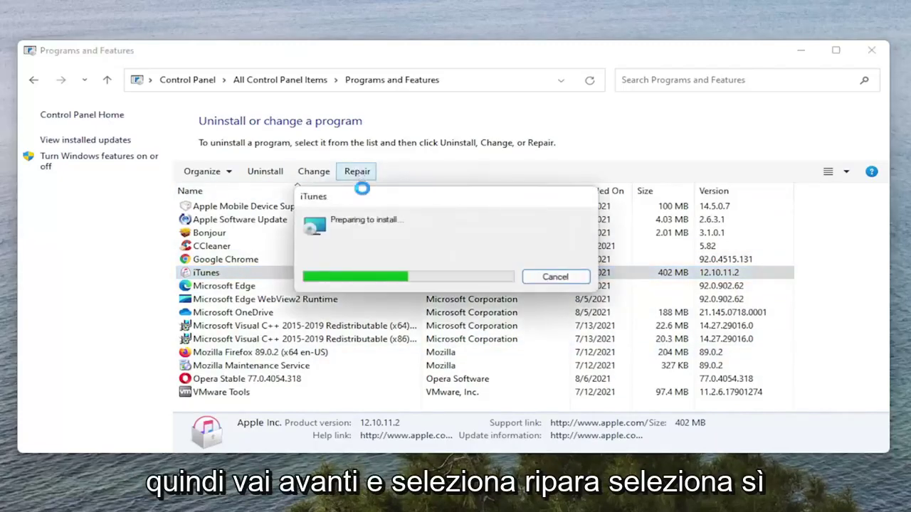
click(375, 363)
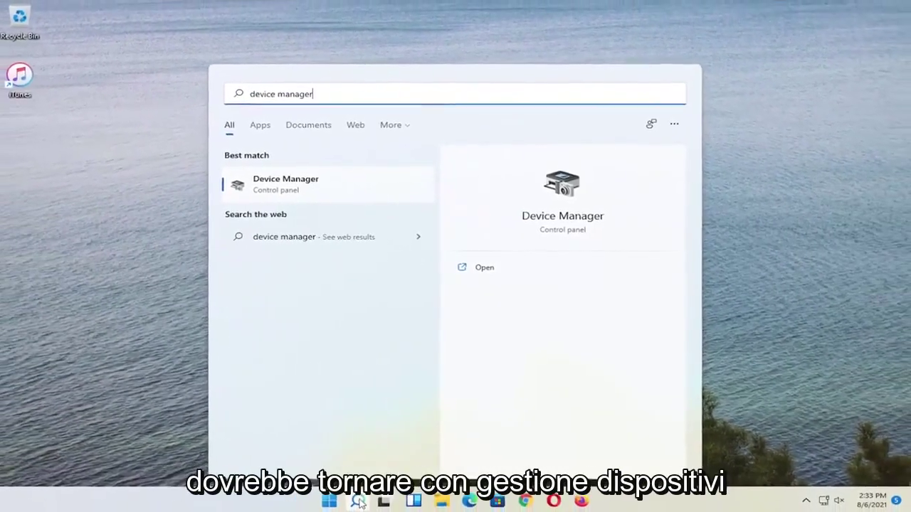
Open Device Manager and expand the Universal Serial Bus controllers category.
click(284, 190)
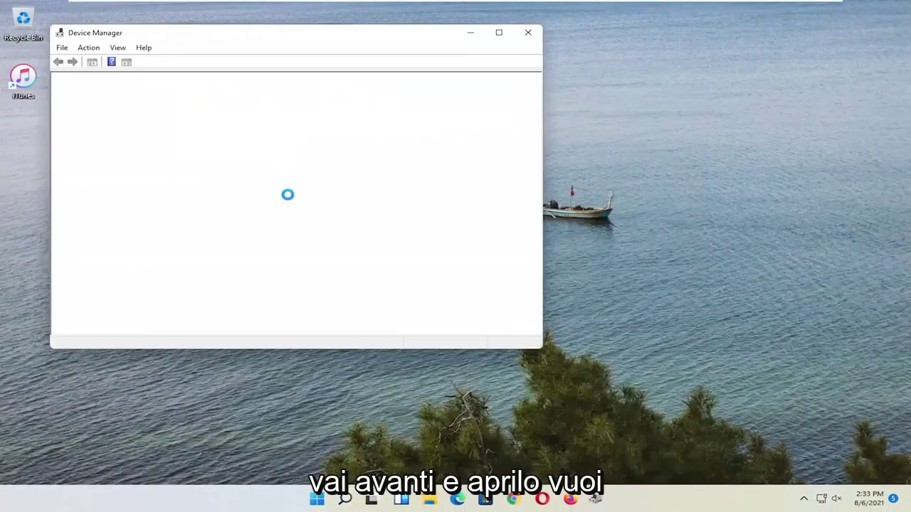
drag(315, 29, 483, 57)
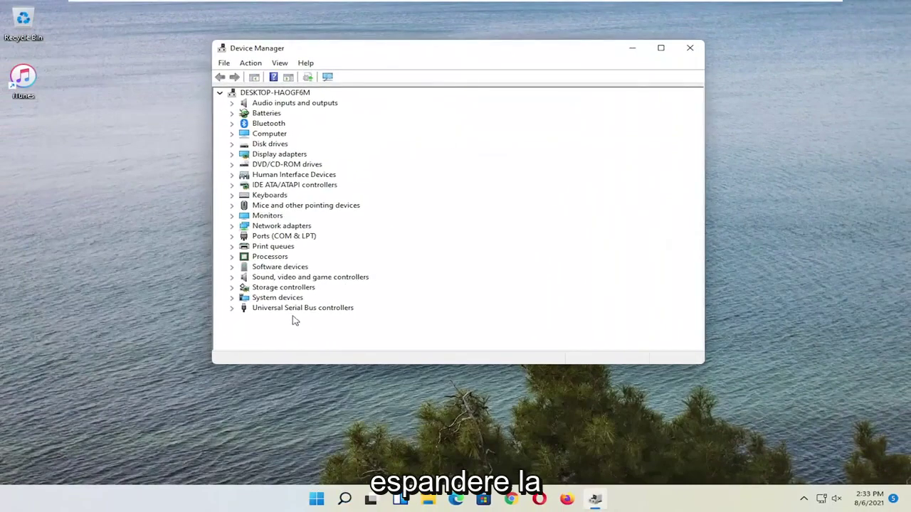
click(314, 311)
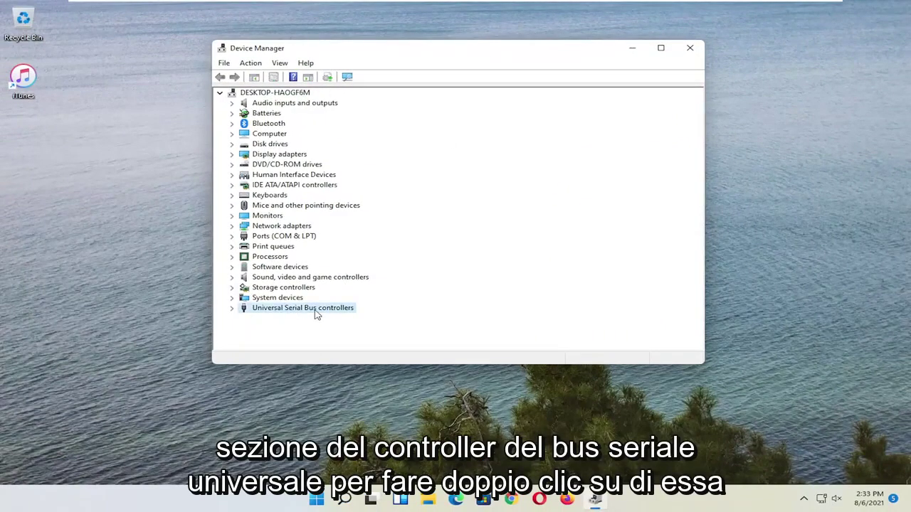
double_click(316, 311)
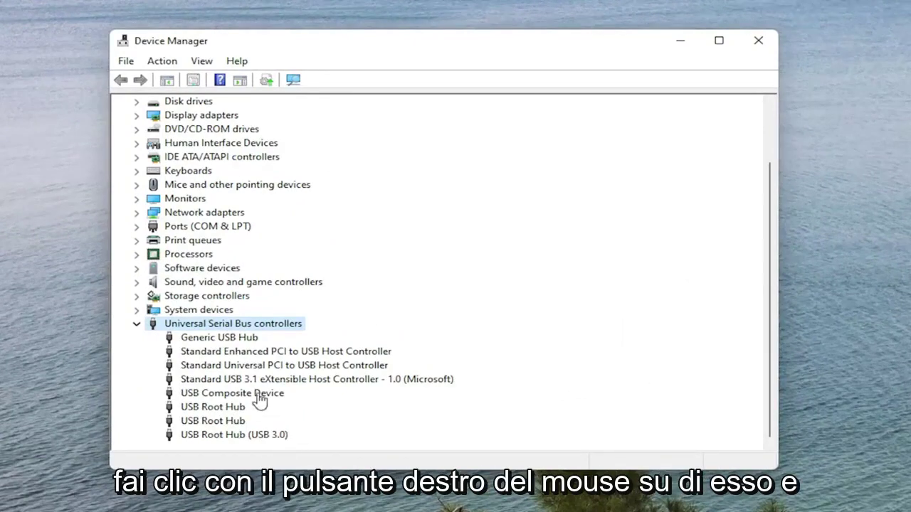
Run an automatic driver search for the second USB Root Hub.
click(214, 407)
right_click(210, 420)
click(274, 425)
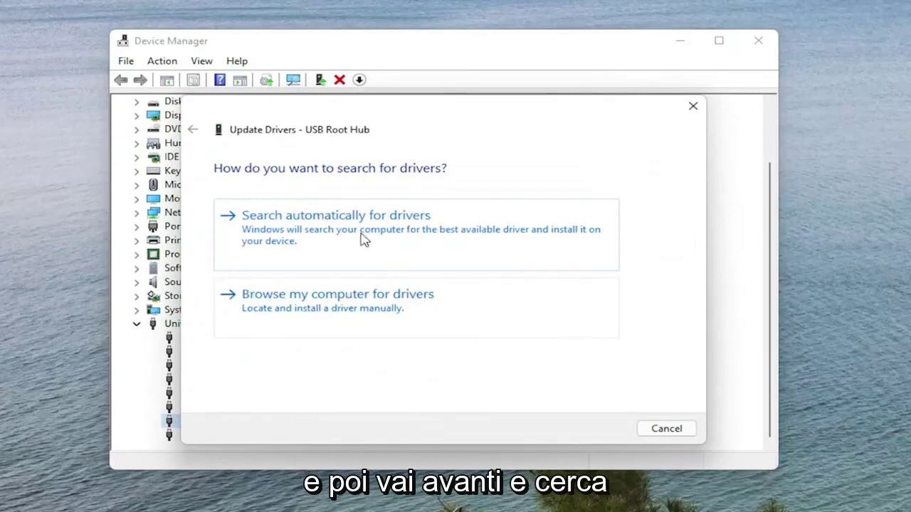
click(383, 235)
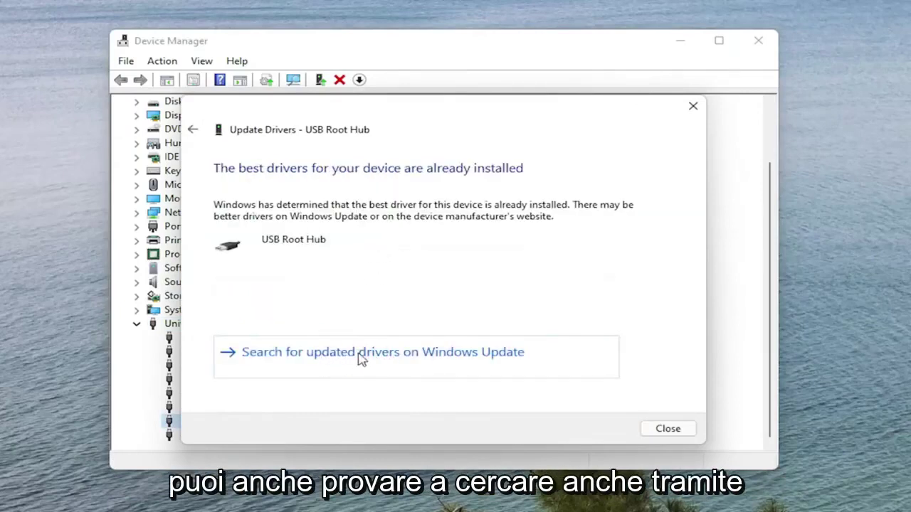
Install the USB Root Hub driver from the list of available drivers on the computer and close the driver wizard.
click(197, 128)
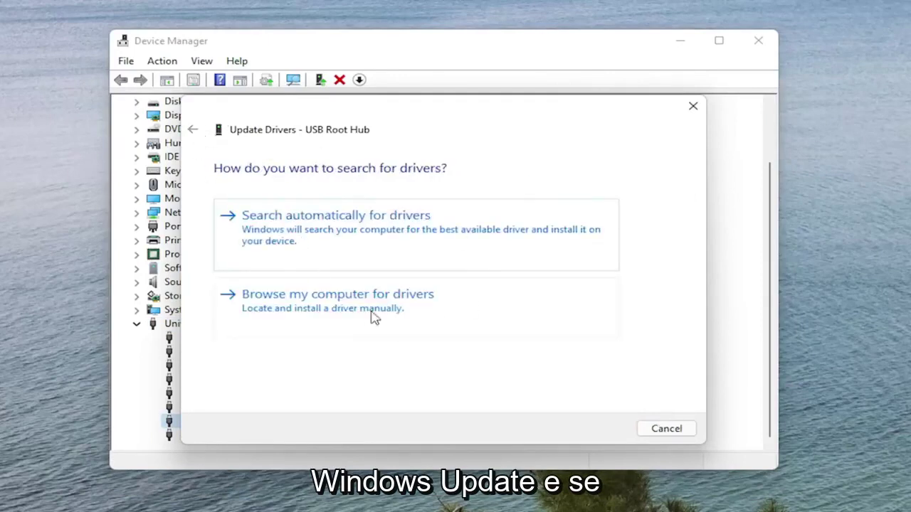
click(316, 308)
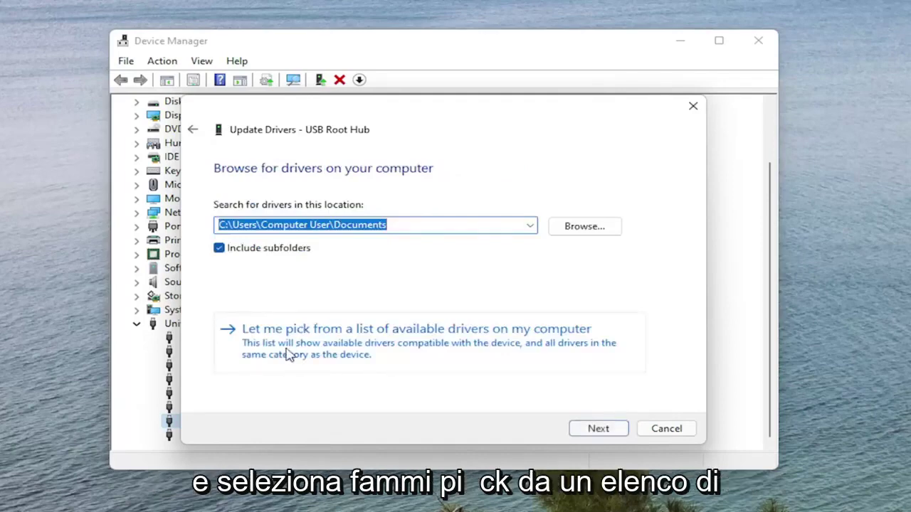
click(432, 345)
click(265, 298)
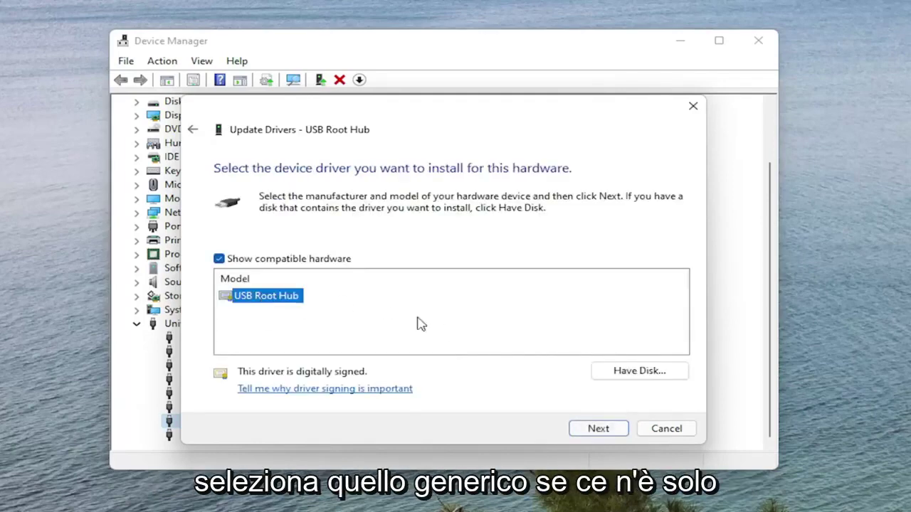
click(599, 429)
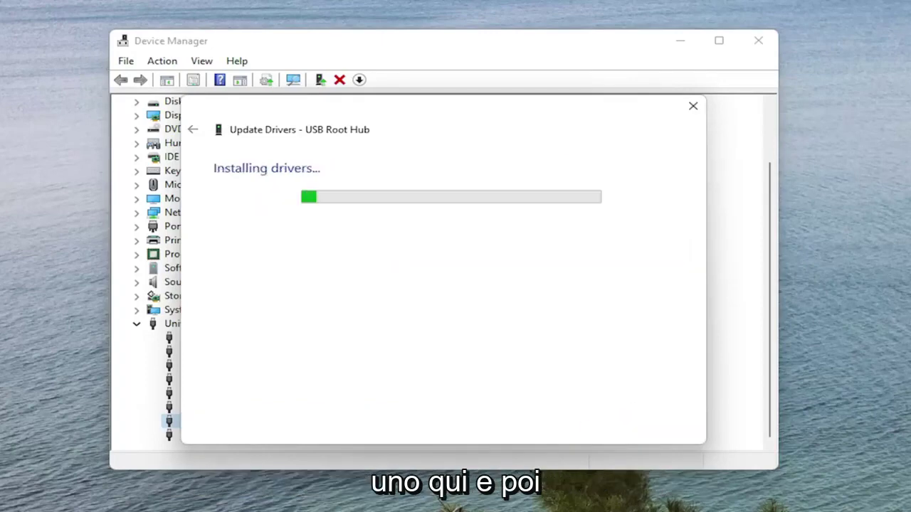
click(662, 430)
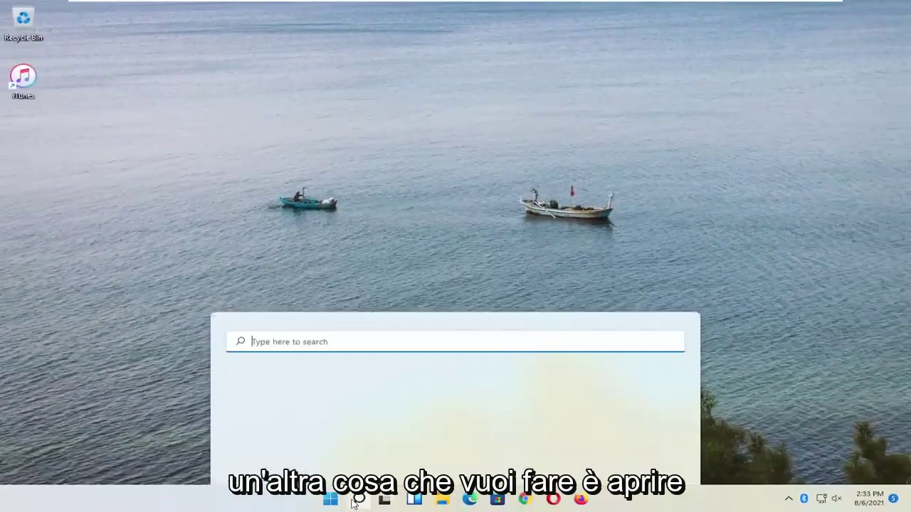
Search Windows for "services", open the Services app and move its window nearer the middle of the desktop.
text(services)
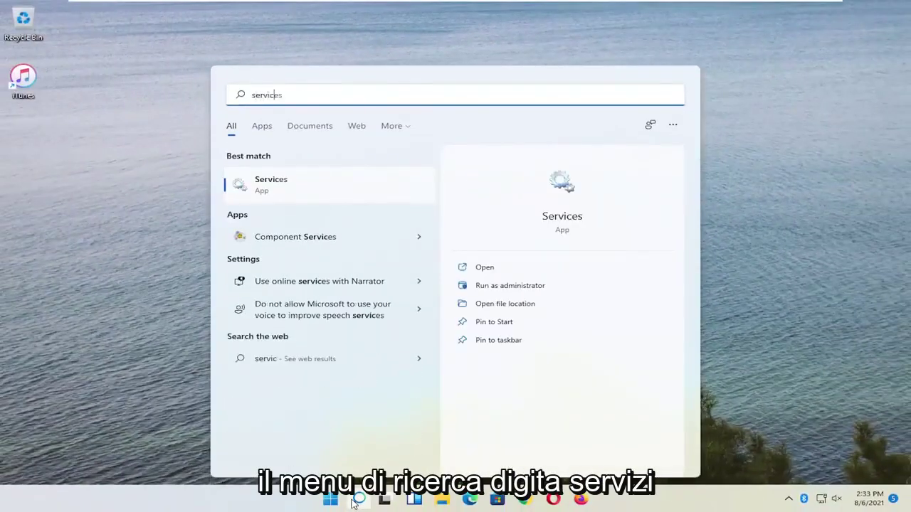
click(296, 188)
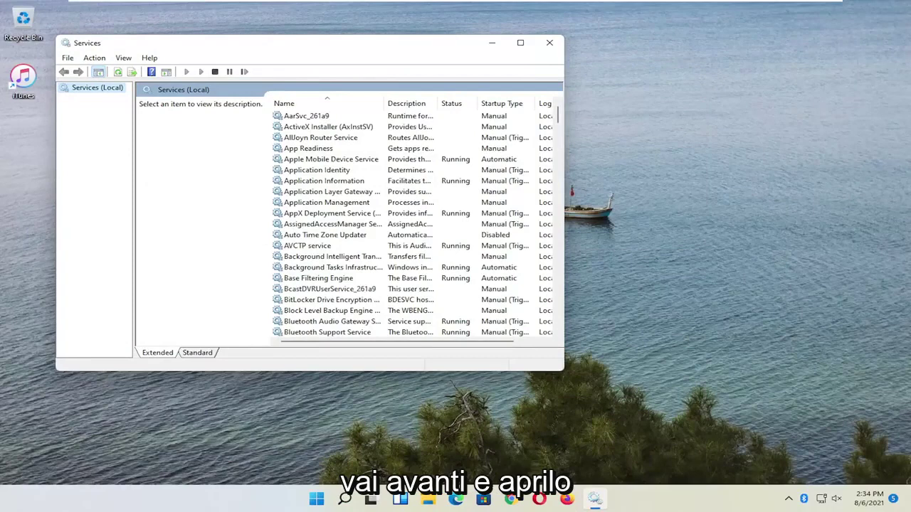
drag(376, 50, 471, 52)
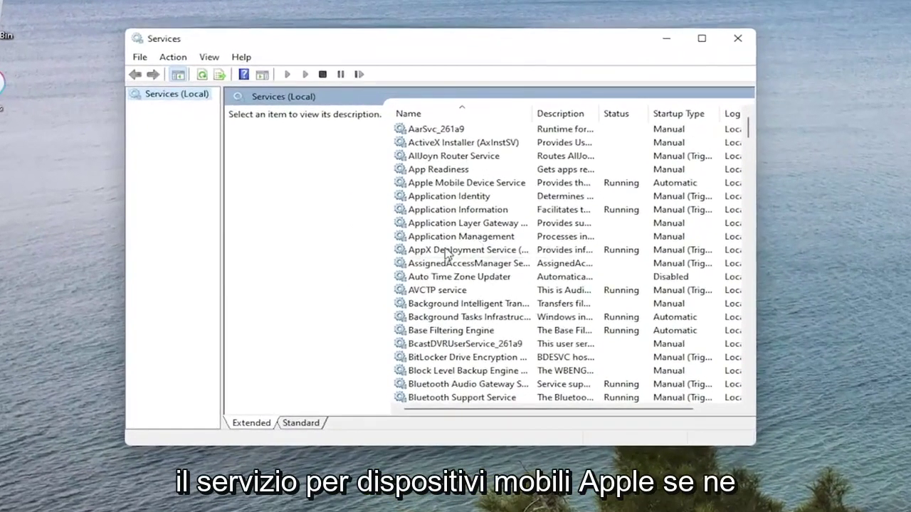
Select Apple Mobile Device Service, enlarge the Services window and widen the Name column to show full service names.
click(438, 219)
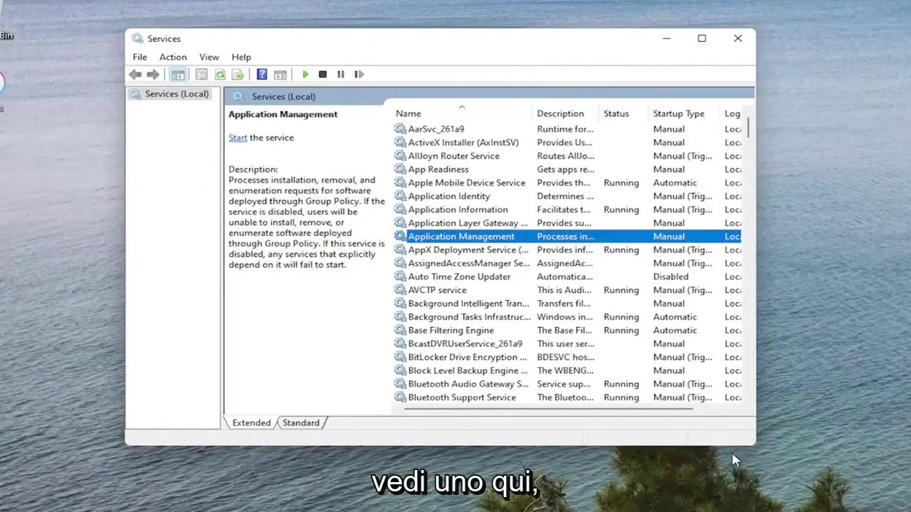
click(491, 185)
drag(755, 447, 886, 506)
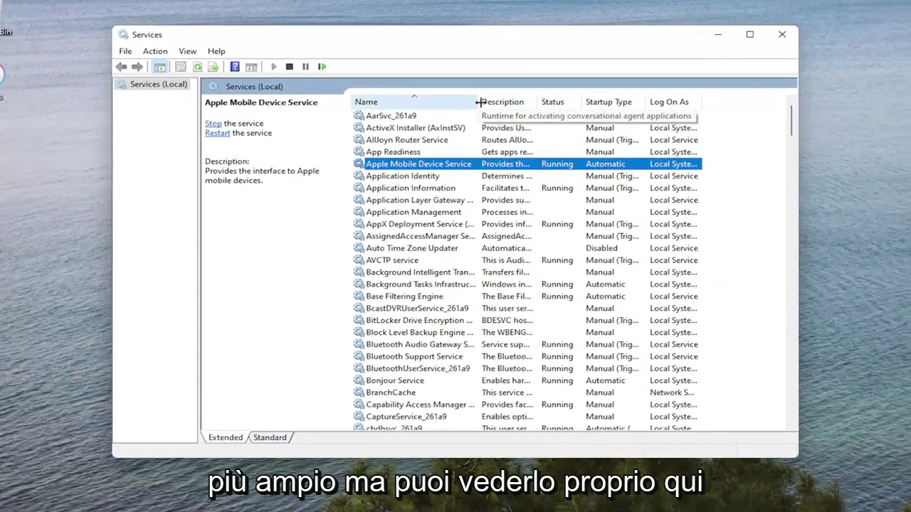
drag(539, 114, 567, 118)
Set the startup type of Apple Mobile Device Service to Automatic and save its properties.
double_click(444, 166)
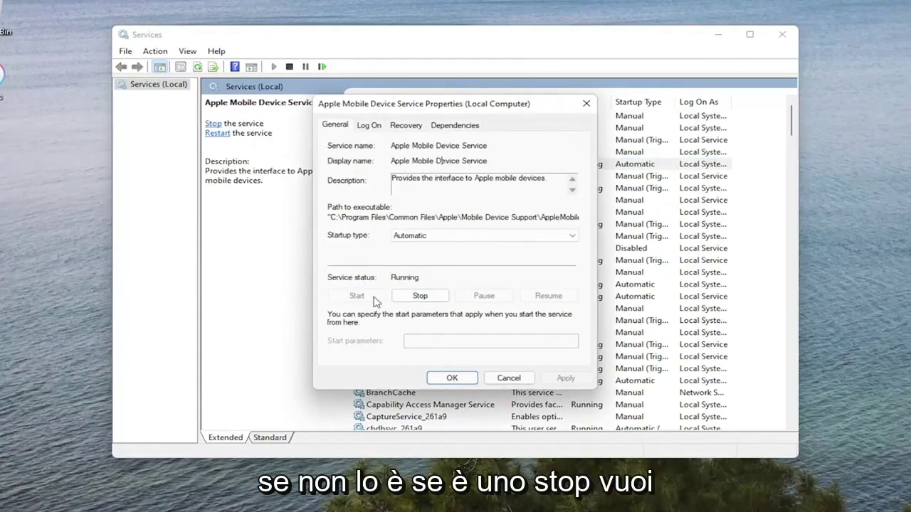
click(397, 239)
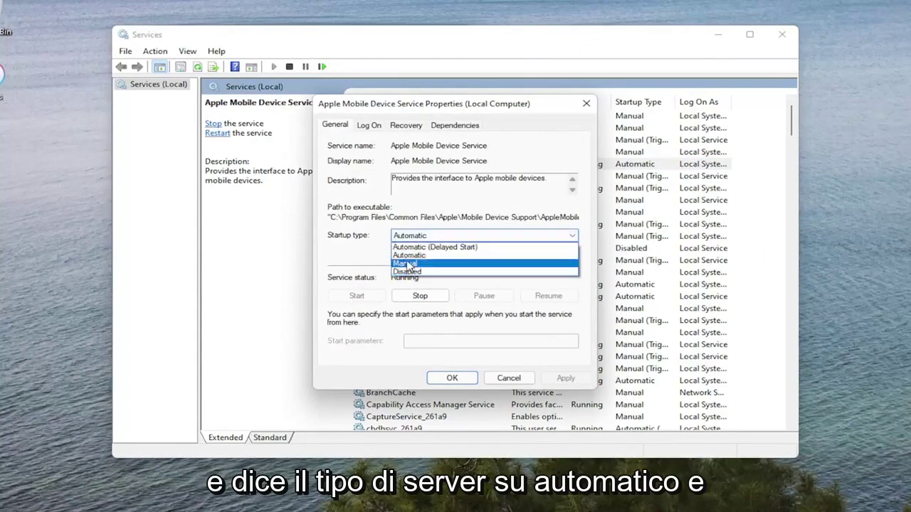
click(409, 261)
click(566, 377)
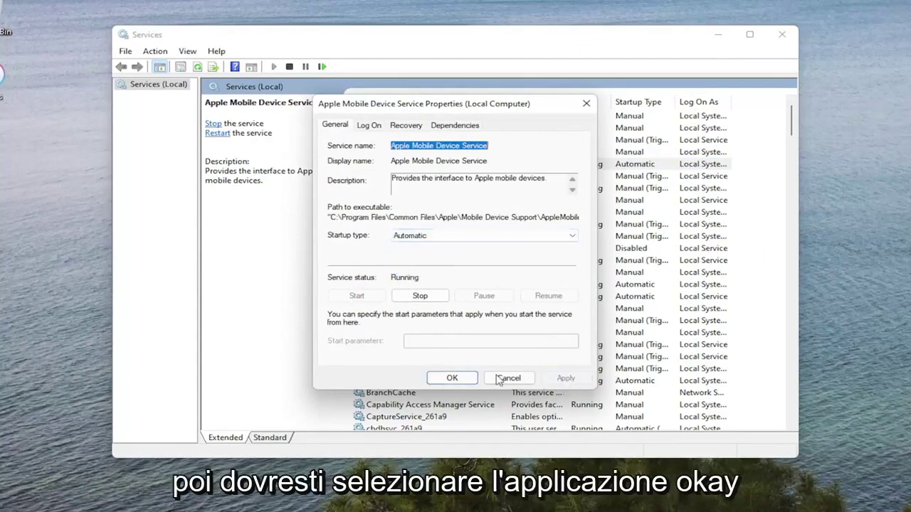
click(452, 378)
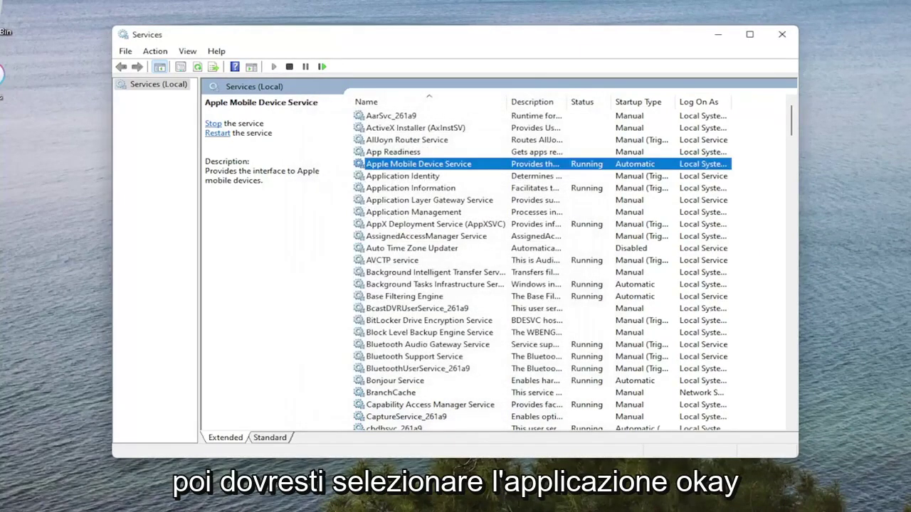